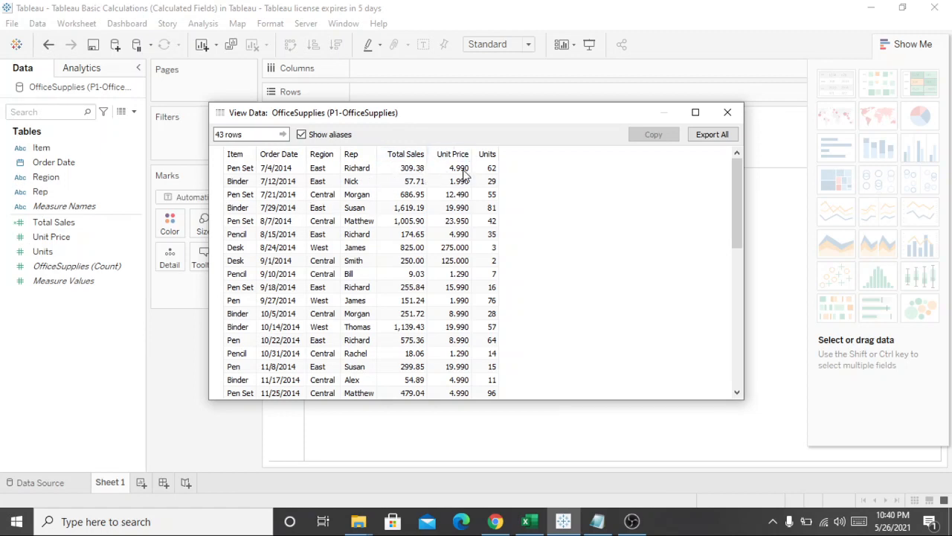
# Close the underlying data view and chart total Units by rep, with Rep on Columns and Units on Rows.
pyautogui.click(728, 113)
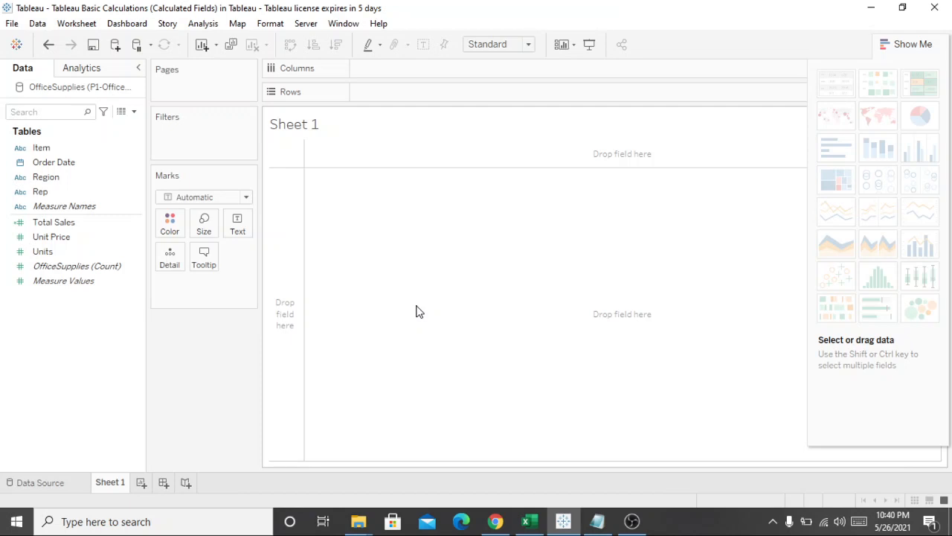
pyautogui.click(93, 223)
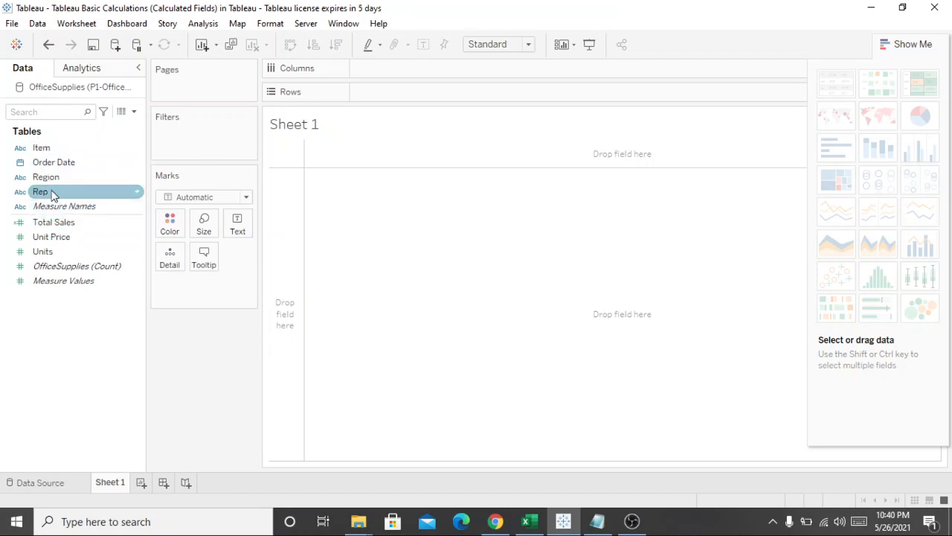
pyautogui.moveTo(52, 195); pyautogui.dragTo(396, 69)
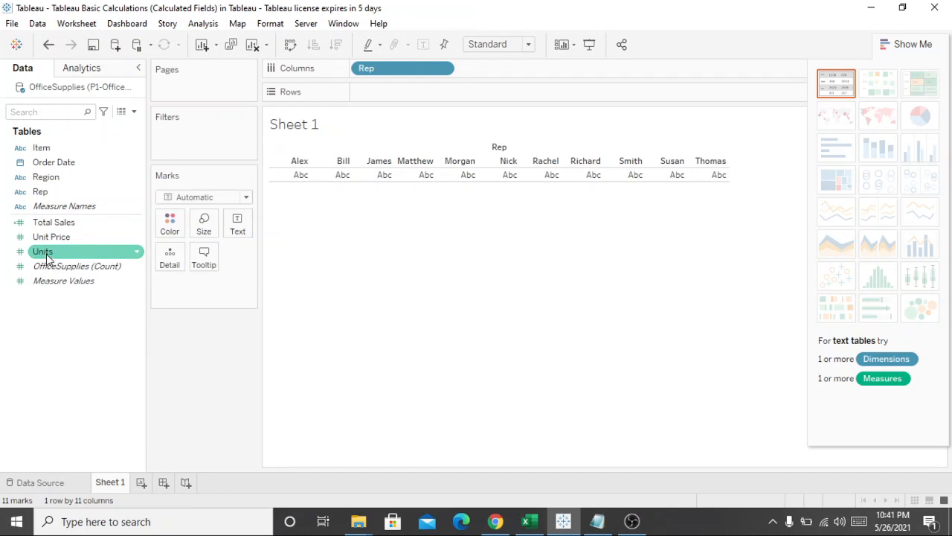
pyautogui.moveTo(46, 257); pyautogui.dragTo(392, 99)
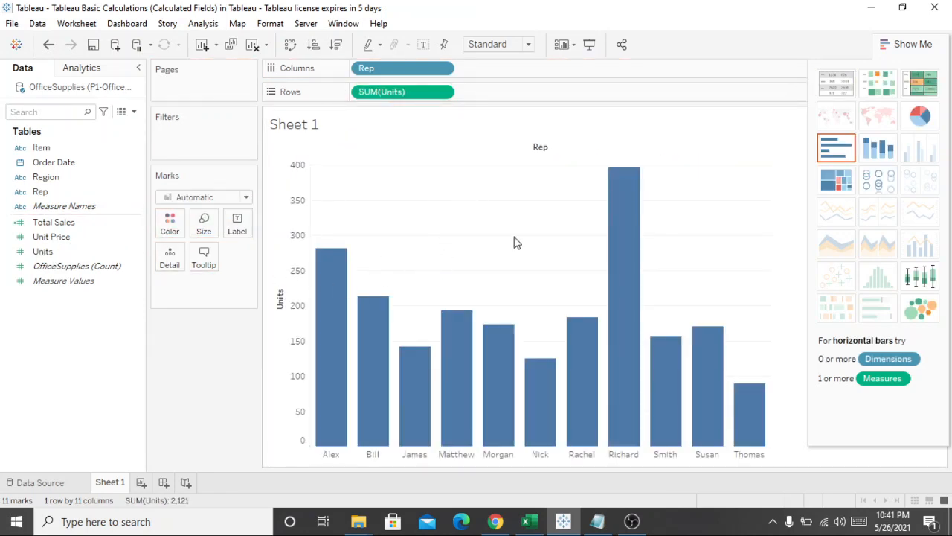
# Examine the units sold by individual reps on the bars of the chart.
pyautogui.moveTo(627, 230)
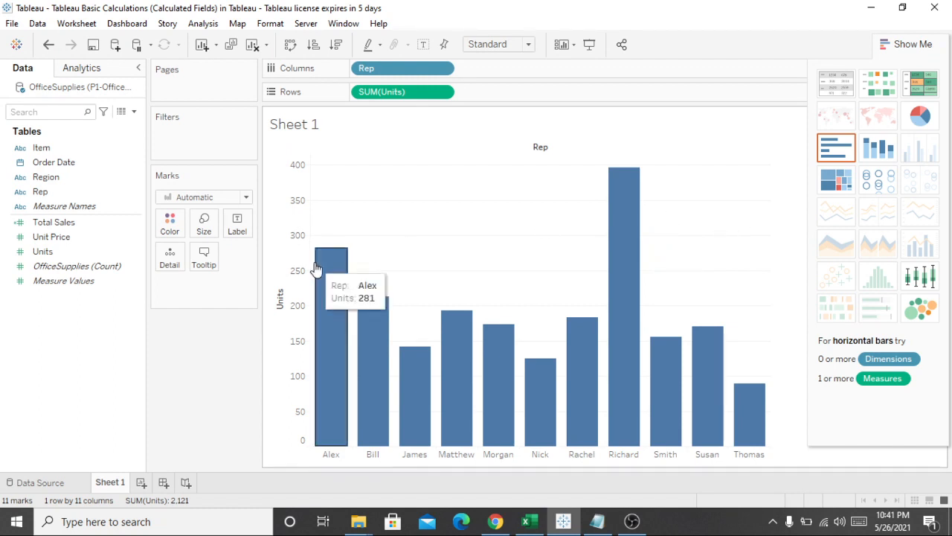
pyautogui.moveTo(332, 270)
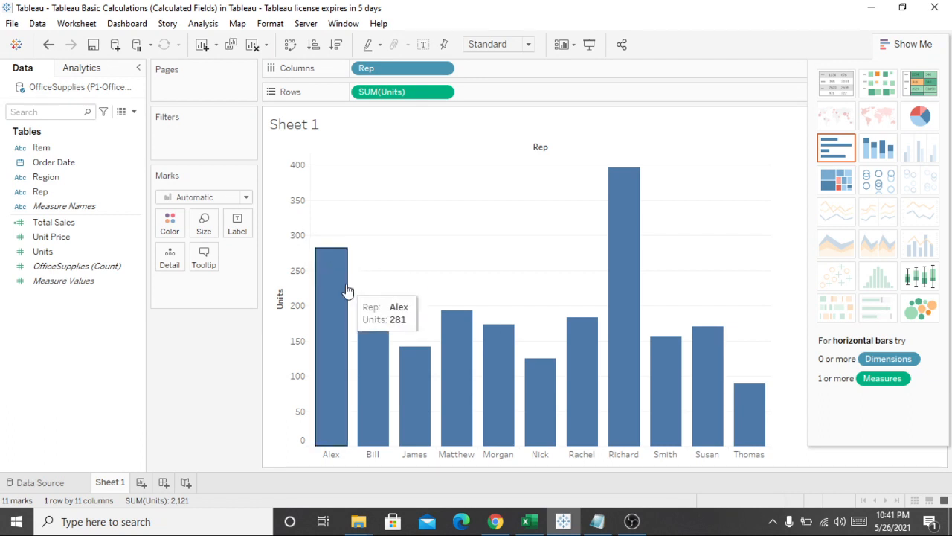
pyautogui.moveTo(370, 312)
pyautogui.moveTo(411, 346)
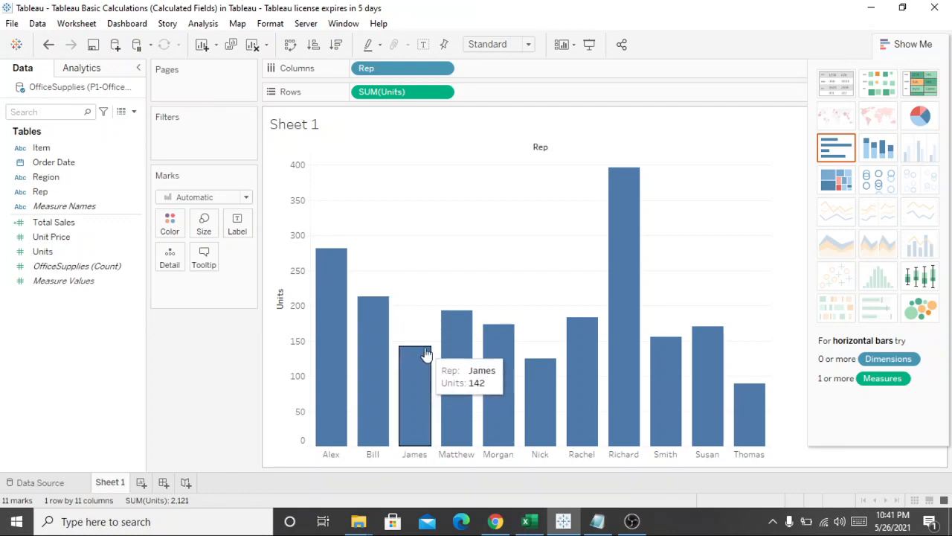
pyautogui.moveTo(604, 357)
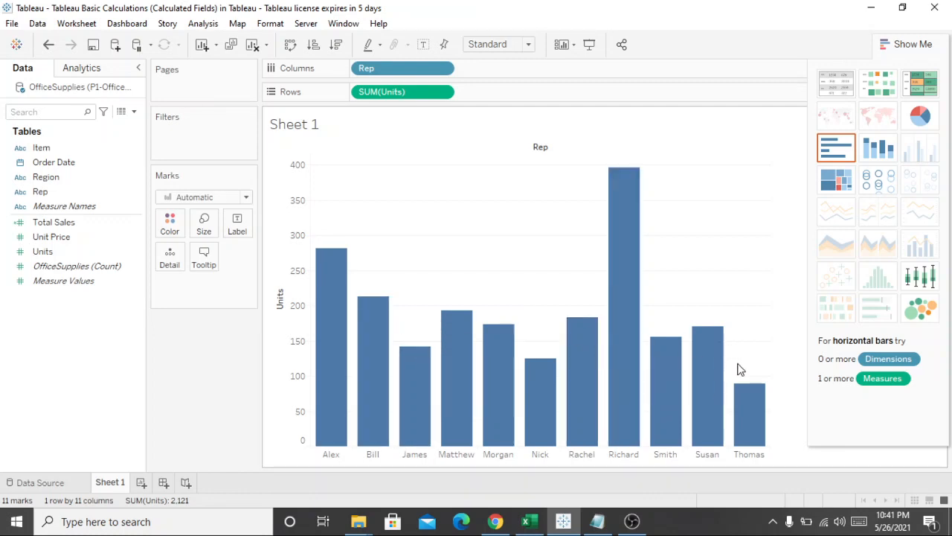
pyautogui.moveTo(748, 401)
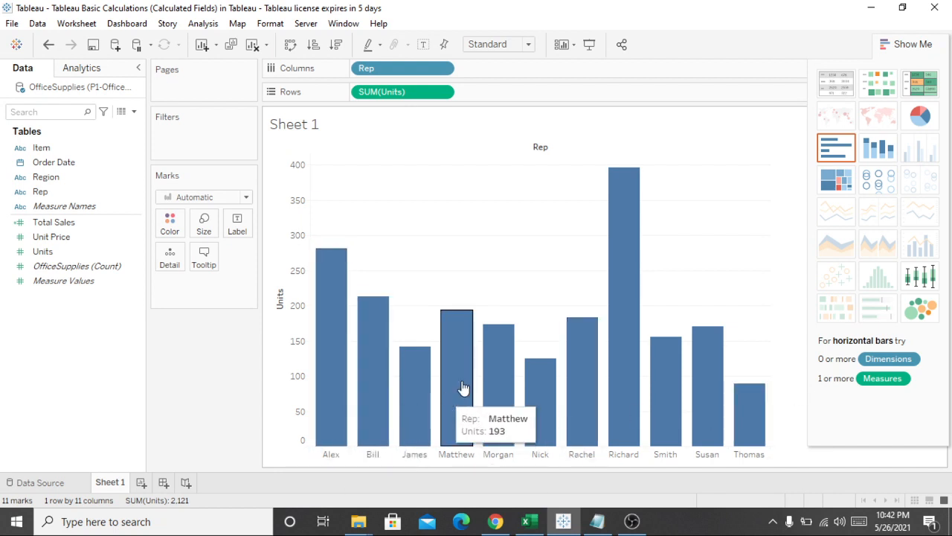
# Try sorting the reps' bars by Units in descending and ascending order, and clear the sort.
pyautogui.click(280, 282)
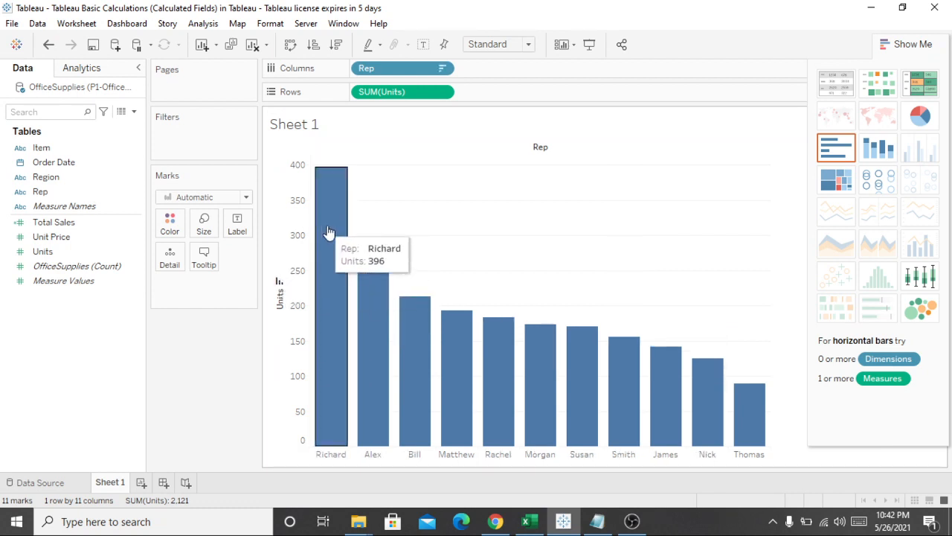
pyautogui.moveTo(340, 219)
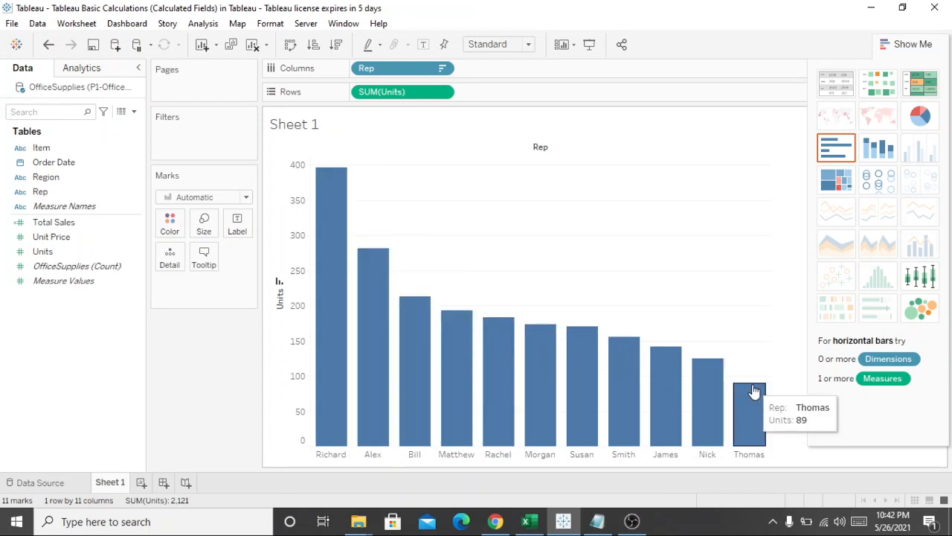
pyautogui.click(275, 300)
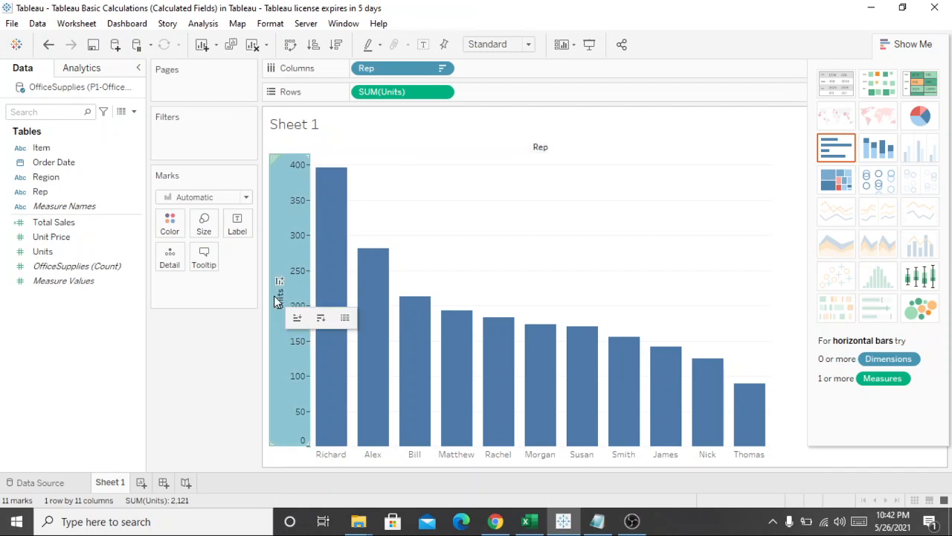
pyautogui.click(436, 212)
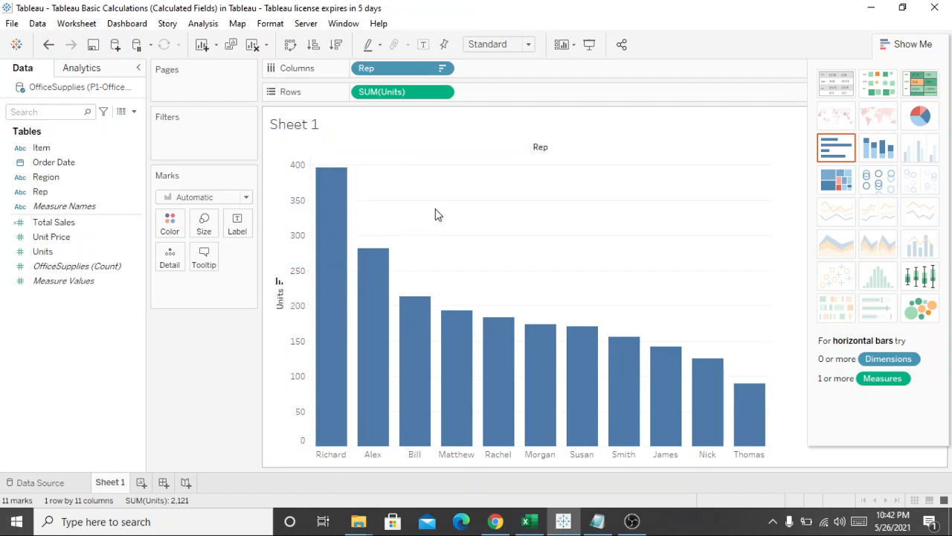
pyautogui.click(279, 283)
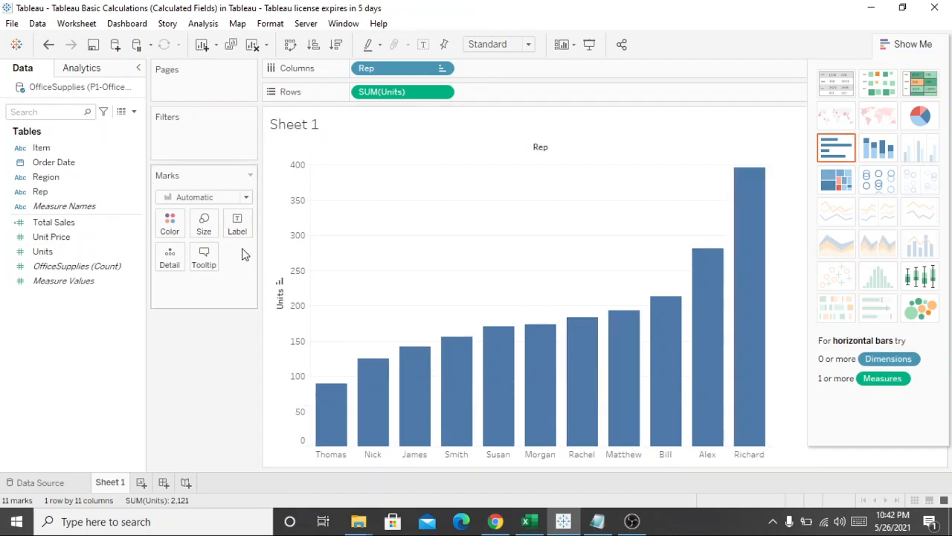
pyautogui.click(278, 284)
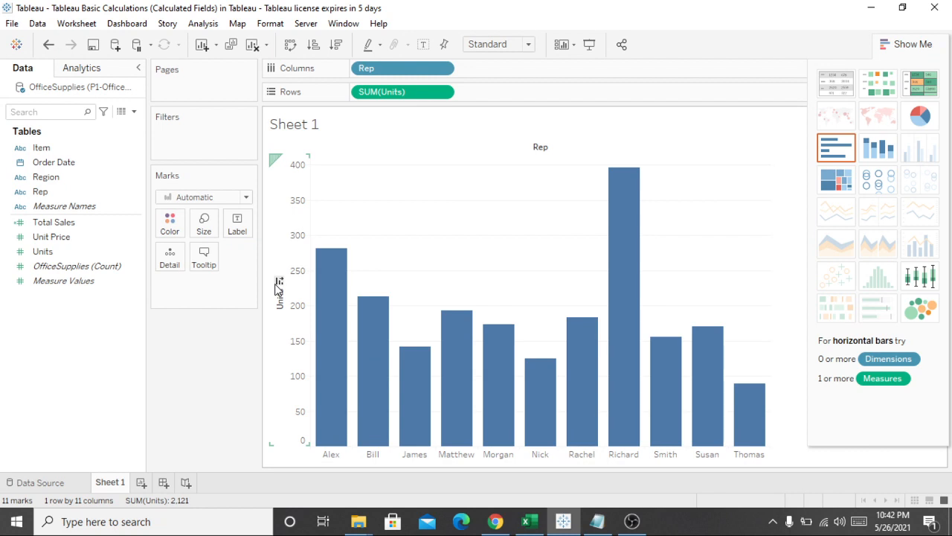
pyautogui.moveTo(638, 183)
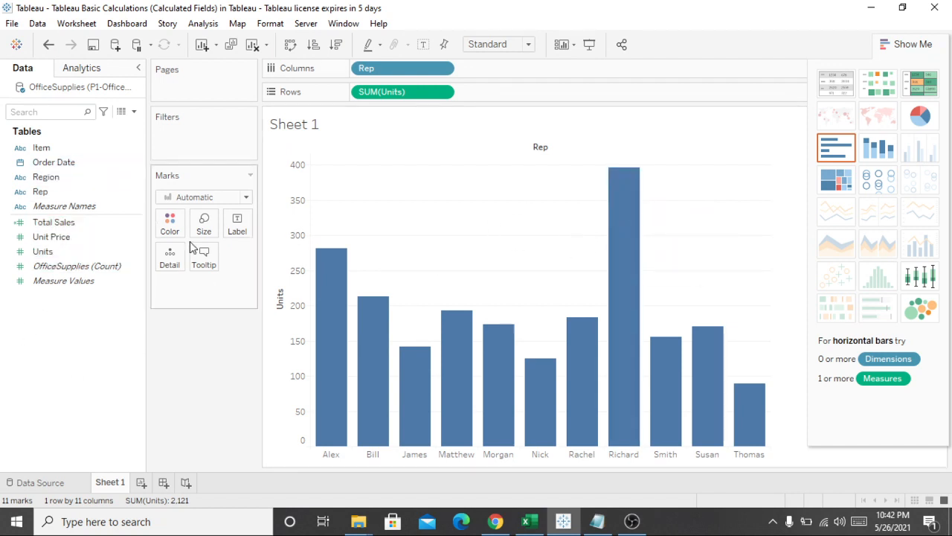
pyautogui.click(43, 179)
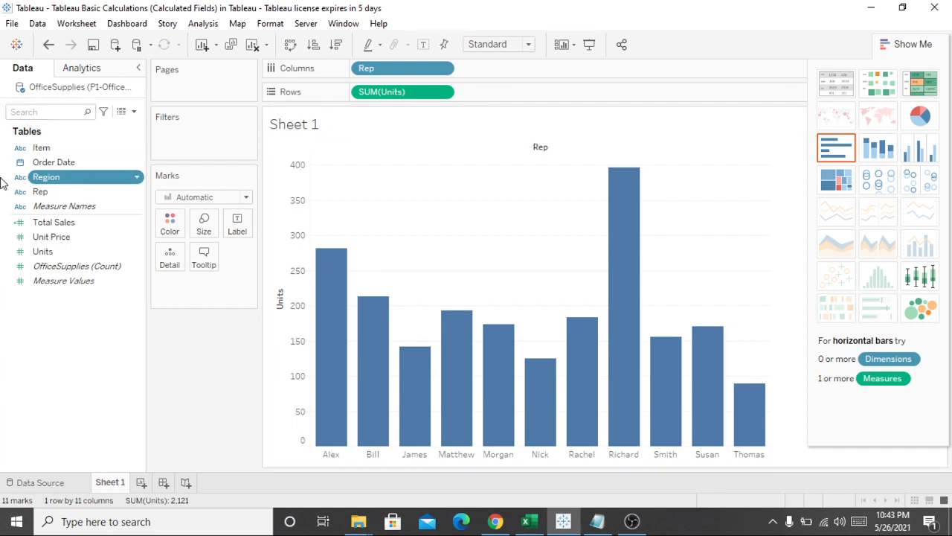
pyautogui.press('F2')
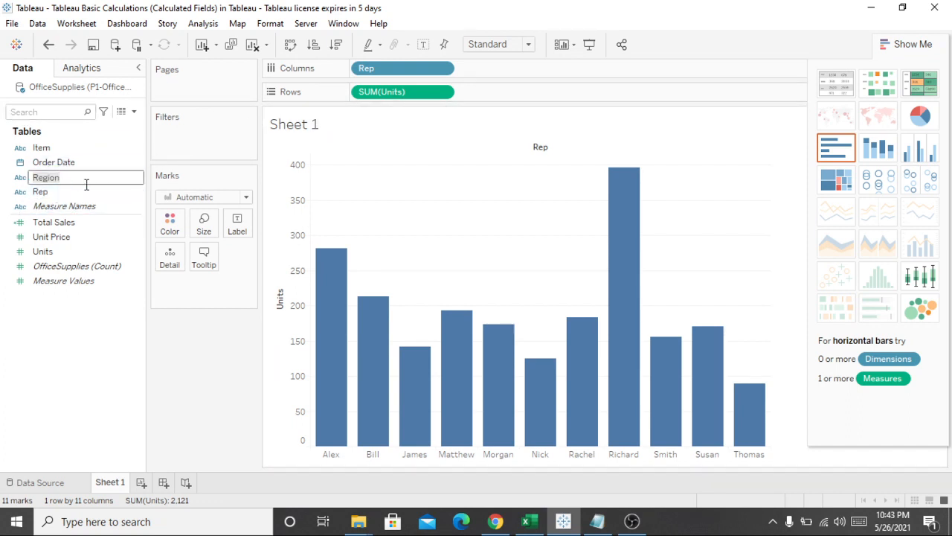
pyautogui.press('Return')
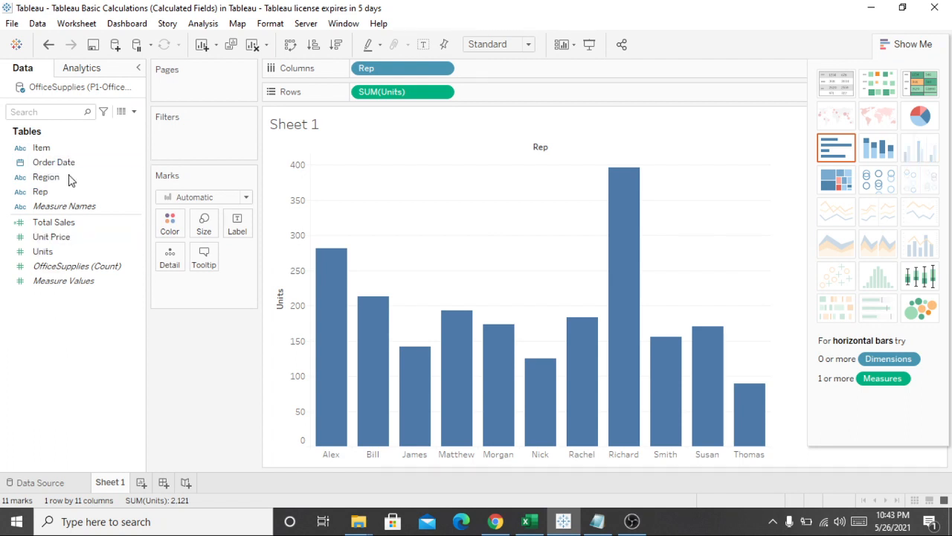
# Add Region to Columns ahead of Rep so that the bars are grouped by region.
pyautogui.moveTo(52, 184); pyautogui.dragTo(355, 78)
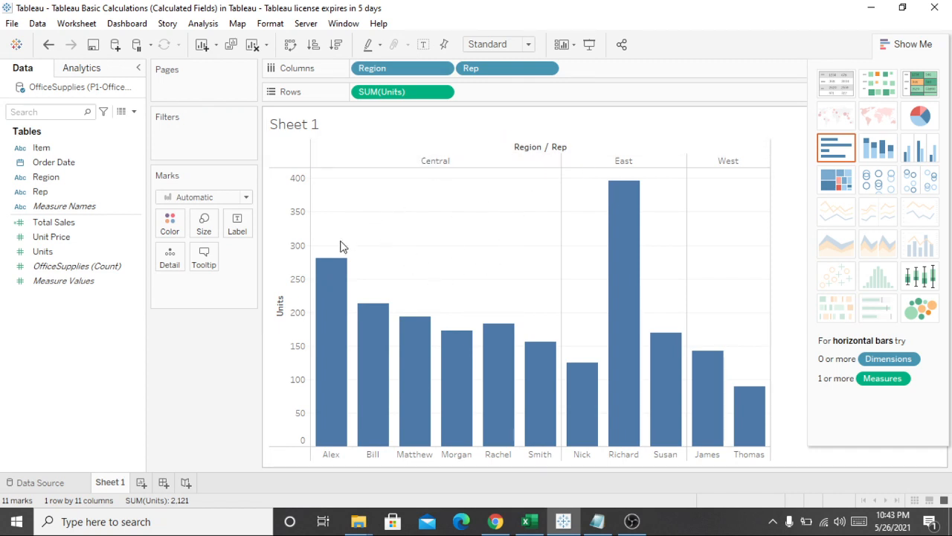
pyautogui.moveTo(321, 286)
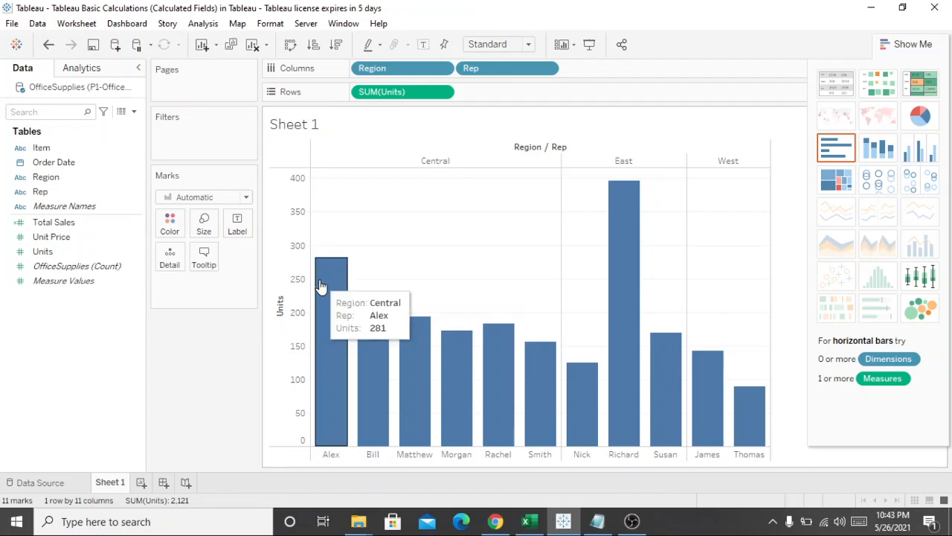
pyautogui.moveTo(357, 310)
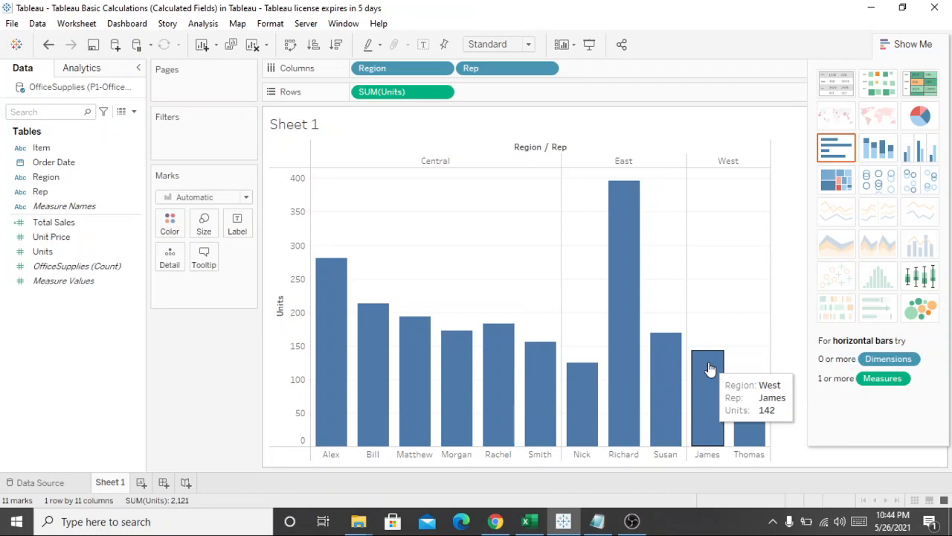
# Try the stacked bars, side-by-side bars and horizontal bars chart types for the units data.
pyautogui.click(874, 151)
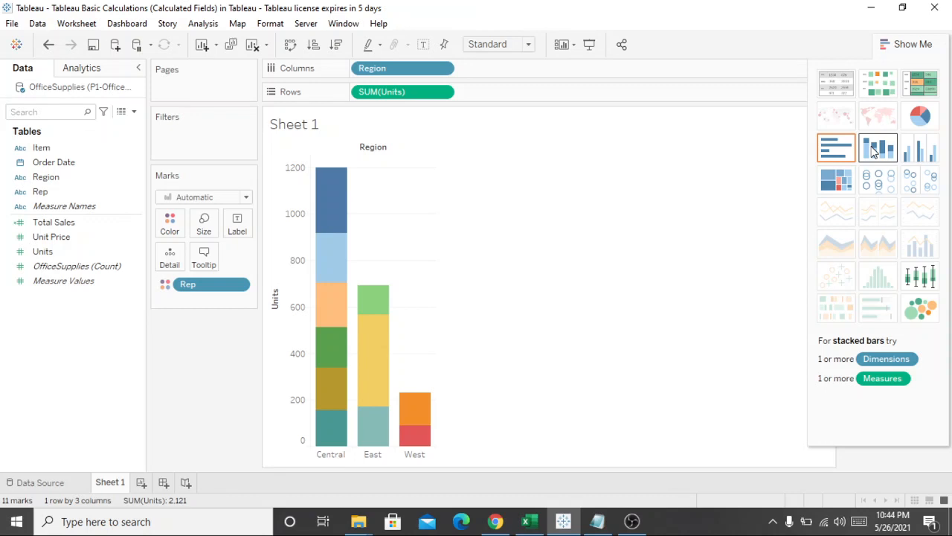
pyautogui.click(929, 155)
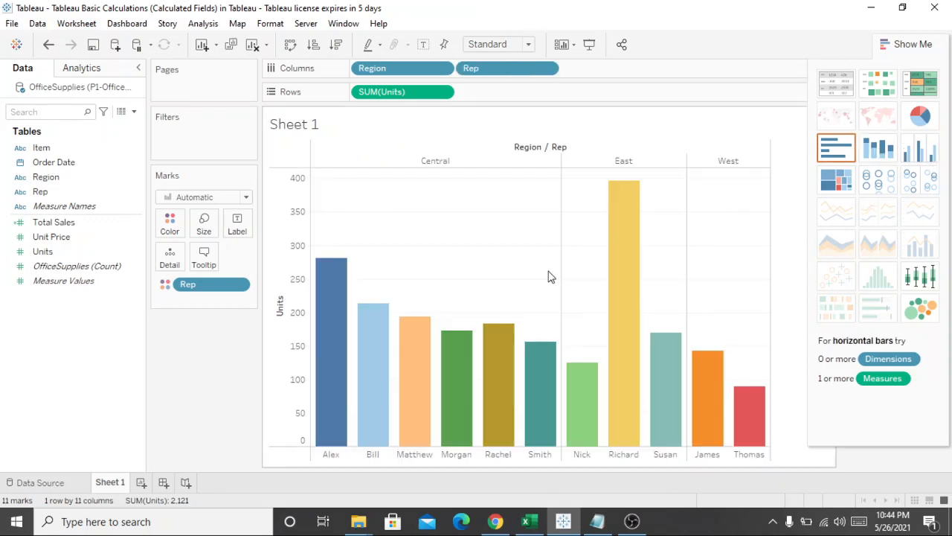
pyautogui.click(838, 146)
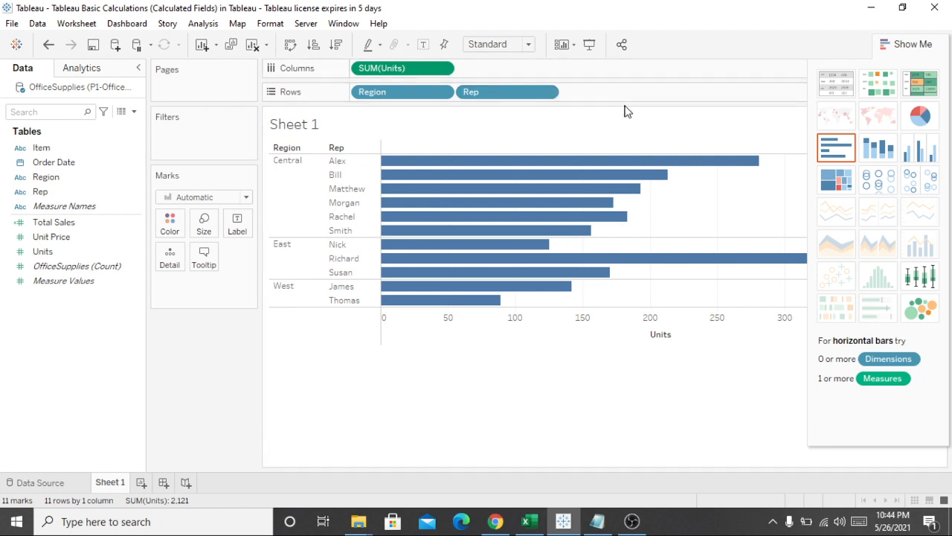
# Rearrange the horizontal bars into vertical ones, with SUM(Units) on Rows and Region followed by Rep on Columns.
pyautogui.moveTo(405, 70); pyautogui.dragTo(631, 94)
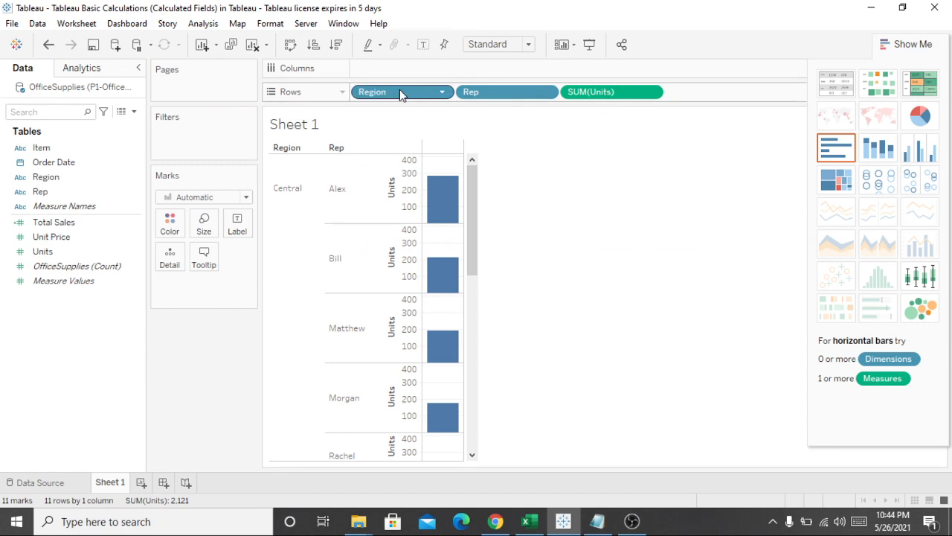
pyautogui.moveTo(400, 89); pyautogui.dragTo(402, 69)
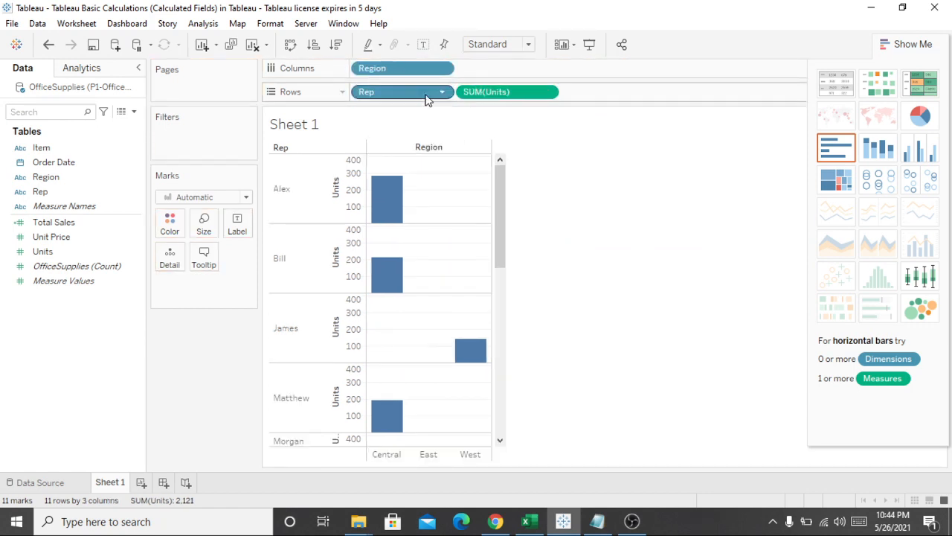
pyautogui.moveTo(427, 100); pyautogui.dragTo(535, 74)
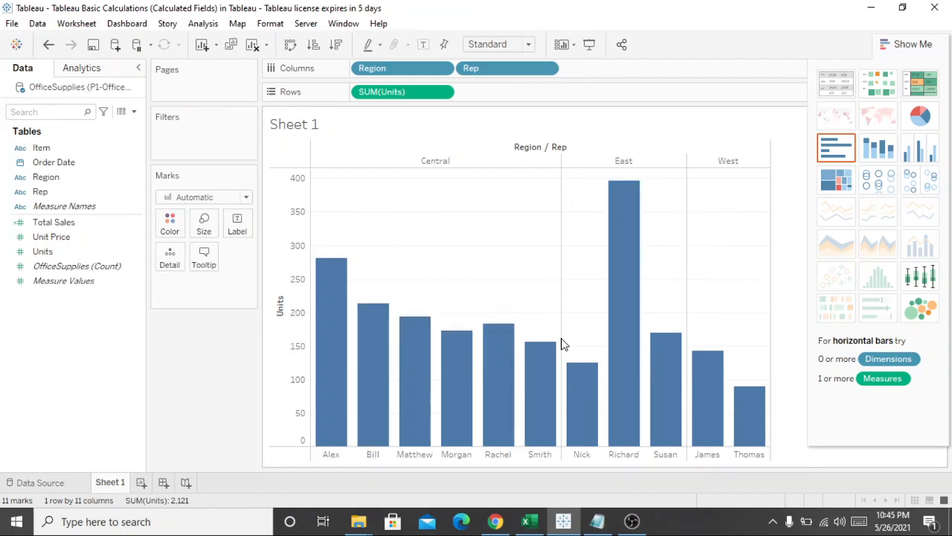
# View the underlying OfficeSupplies data, examine Units and Unit Price for the 7/12/2014 Binder order, and close the data view.
pyautogui.click(121, 113)
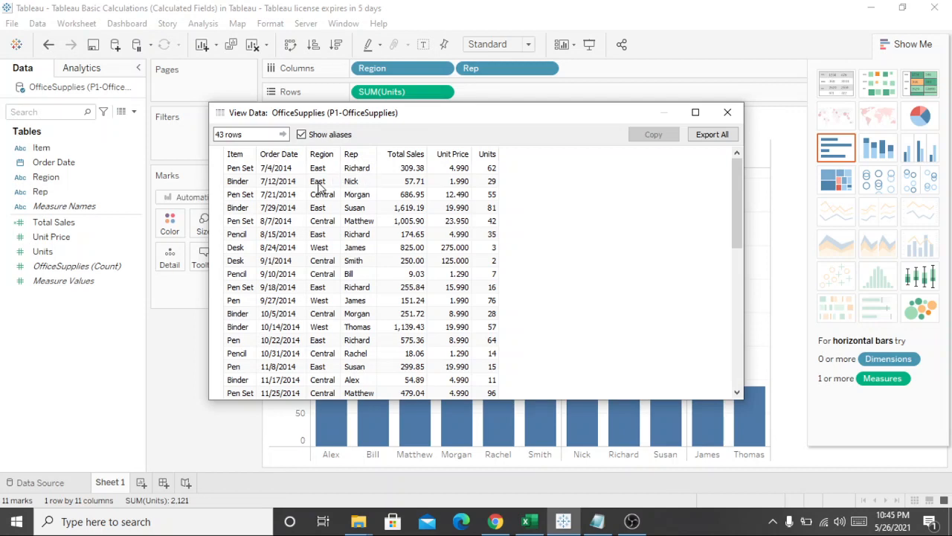
pyautogui.click(492, 183)
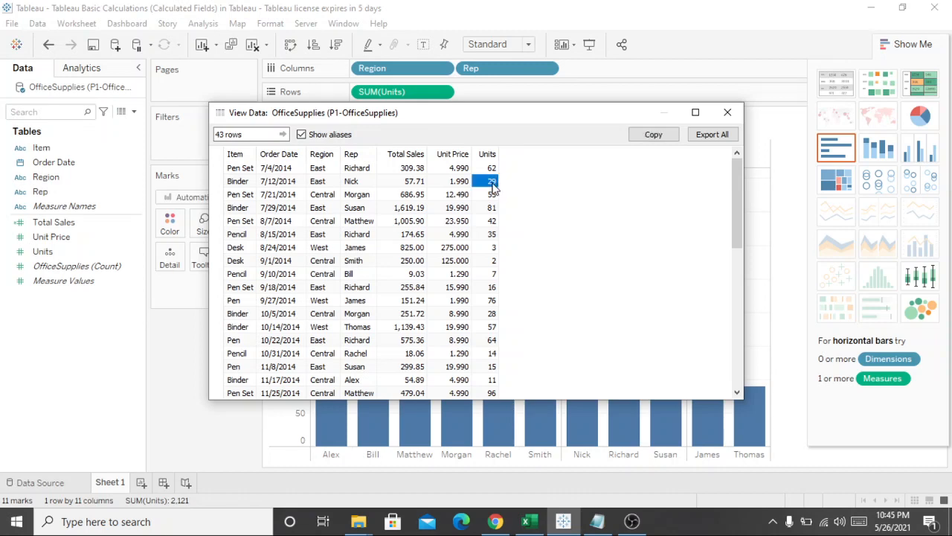
pyautogui.click(447, 185)
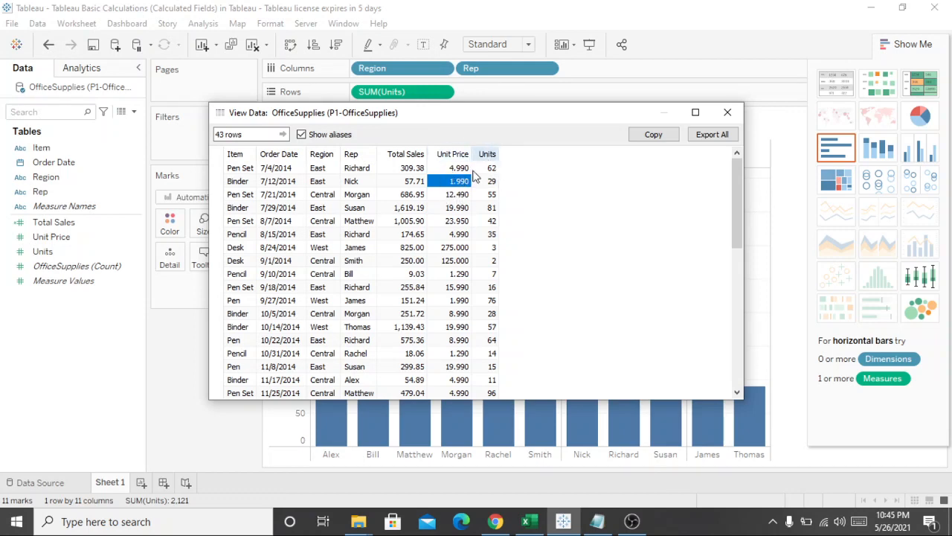
pyautogui.click(729, 113)
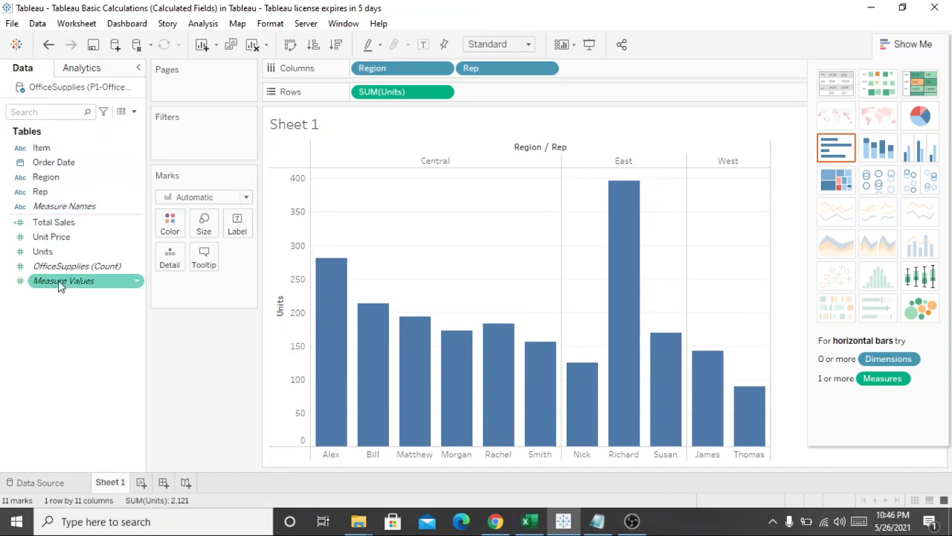
# Start a new calculated field for the office supplies data and name it TotalSales.
pyautogui.rightClick(56, 324)
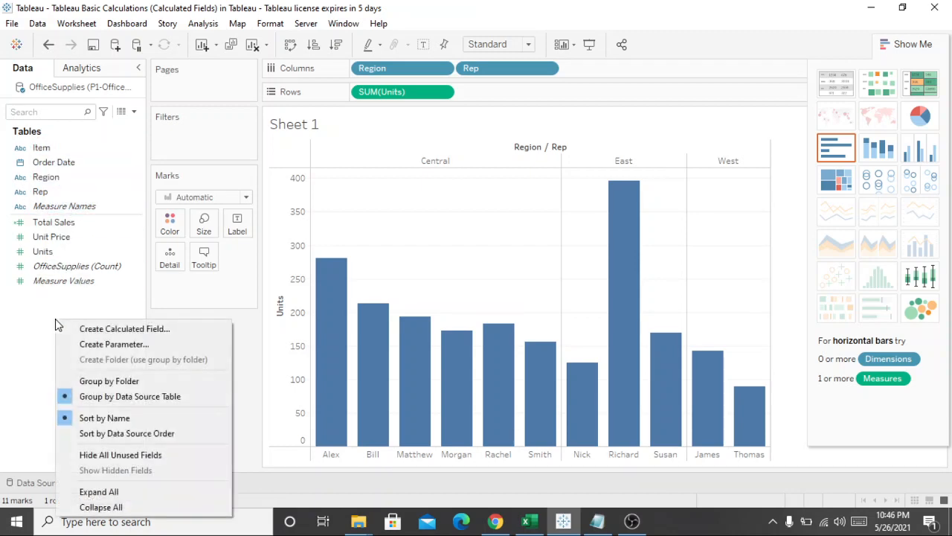
pyautogui.click(121, 328)
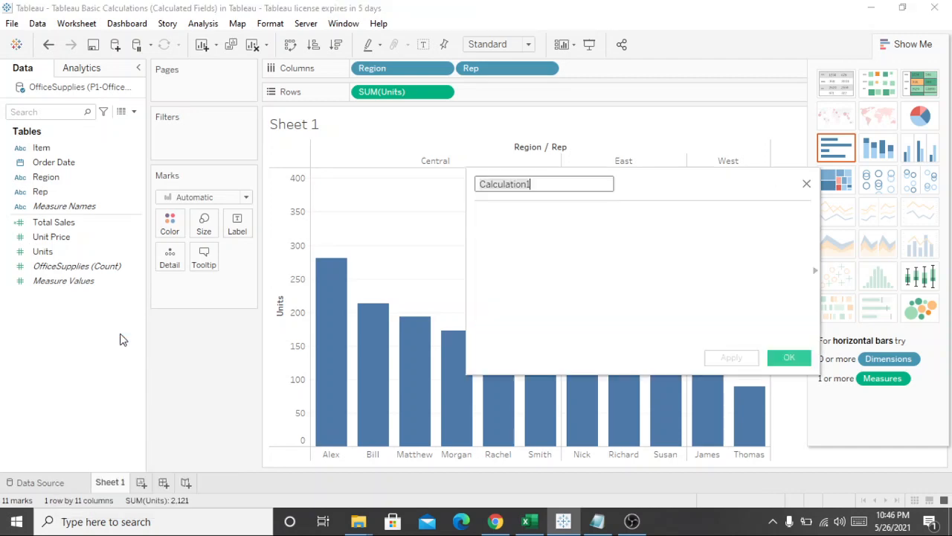
pyautogui.press('BackSpace')
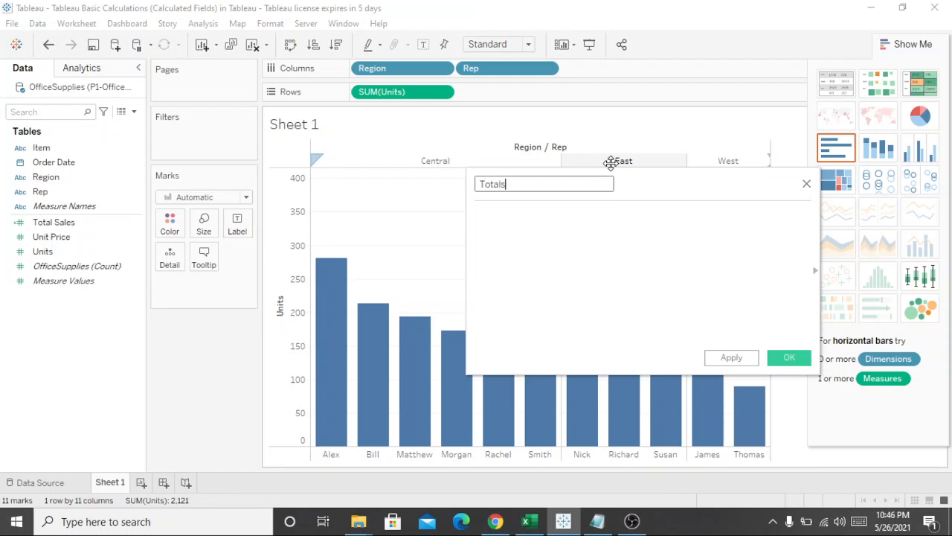
pyautogui.press('BackSpace')
pyautogui.write('Sale')
pyautogui.click(574, 220)
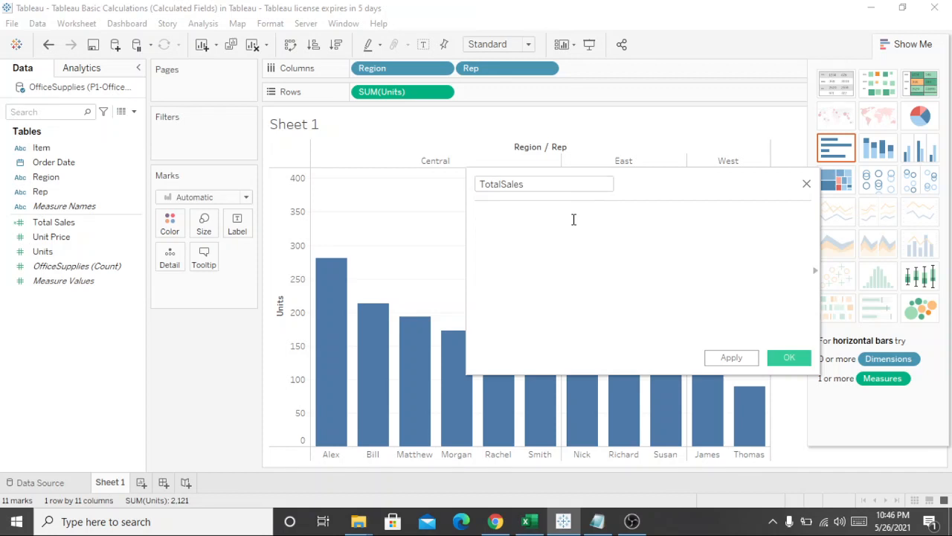
# Define the TotalSales formula as [Units]*[Unit Price] and save the calculated field.
pyautogui.write('[un')
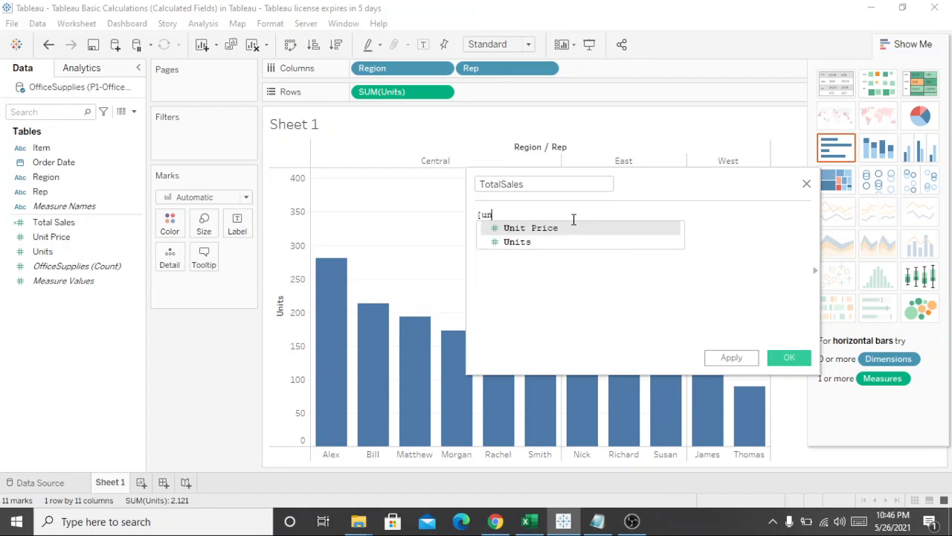
pyautogui.click(539, 244)
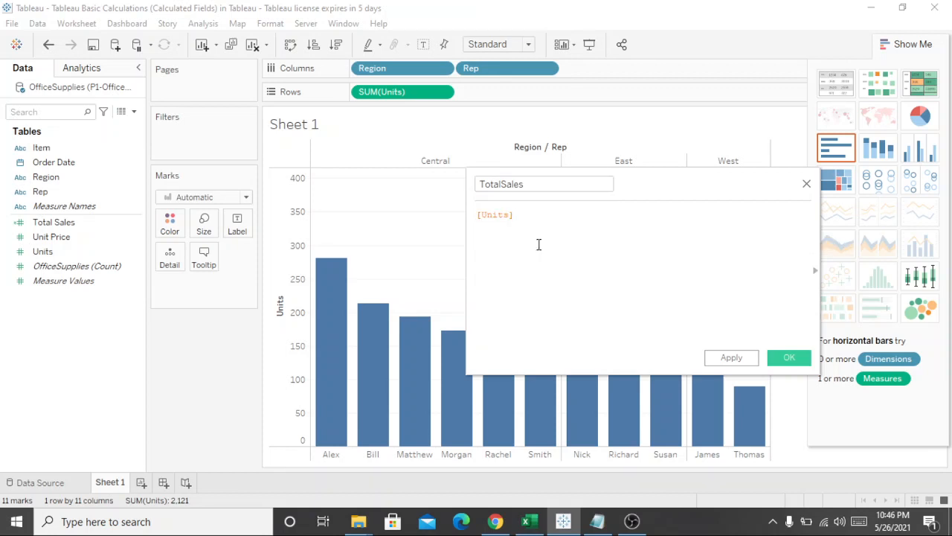
pyautogui.write('*[un')
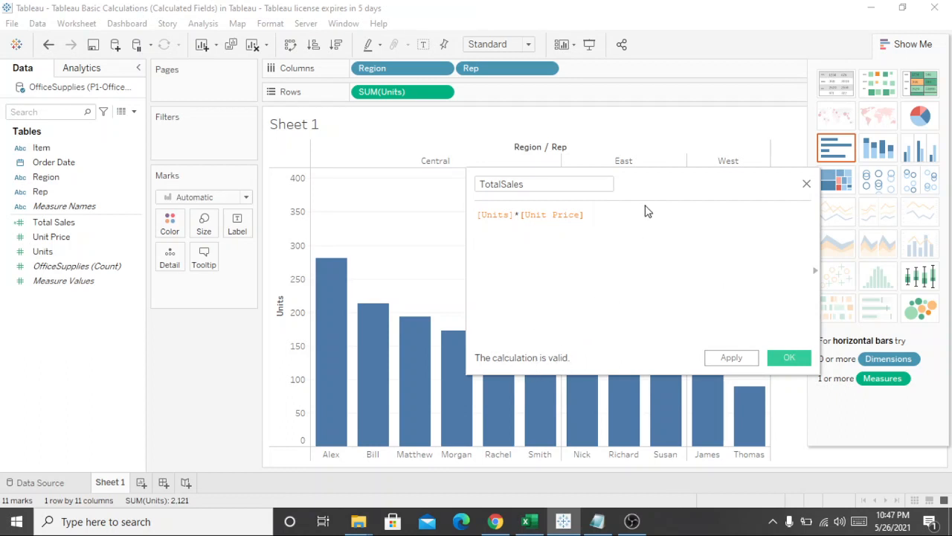
pyautogui.press('BackSpace')
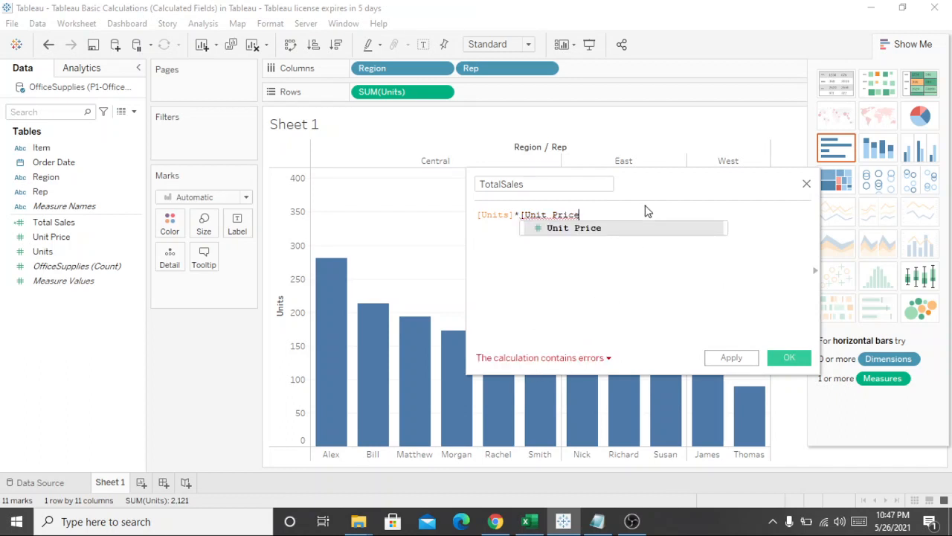
pyautogui.click(564, 268)
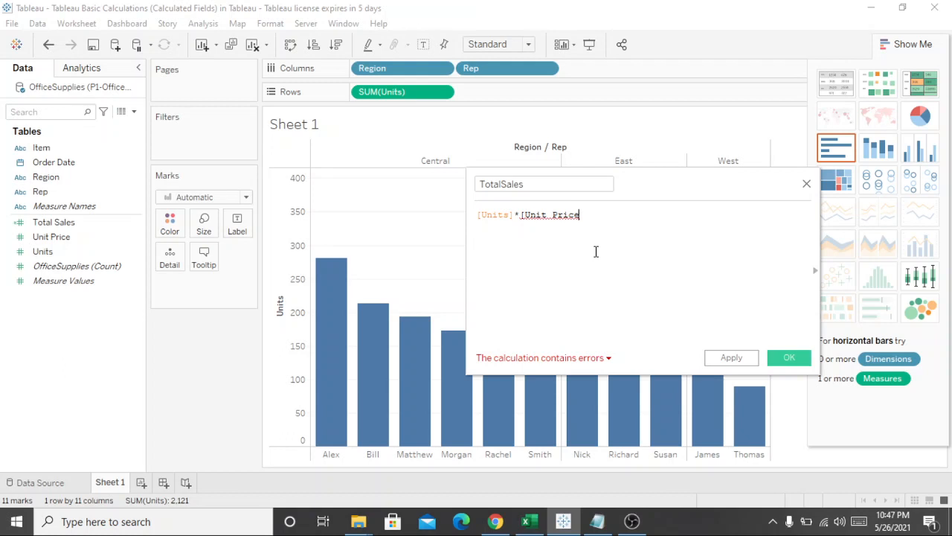
pyautogui.write(']')
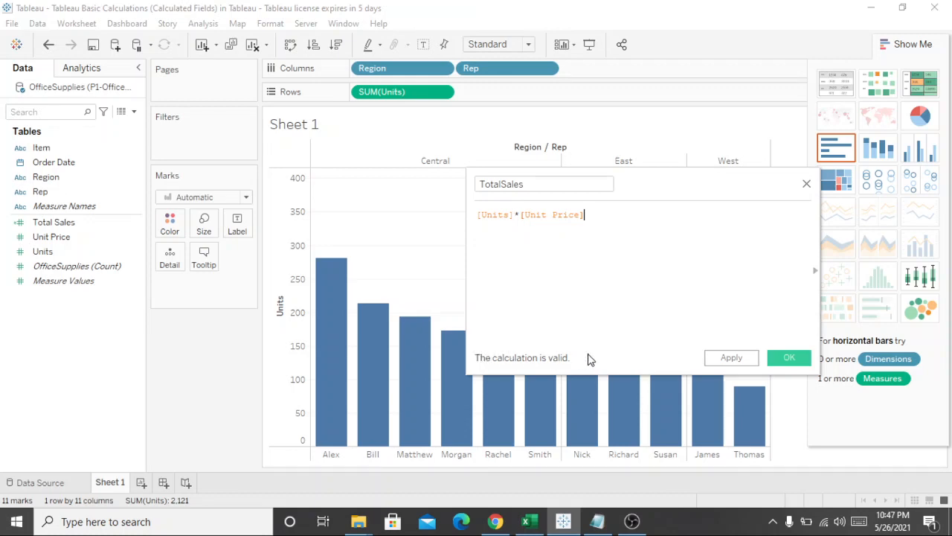
pyautogui.click(790, 359)
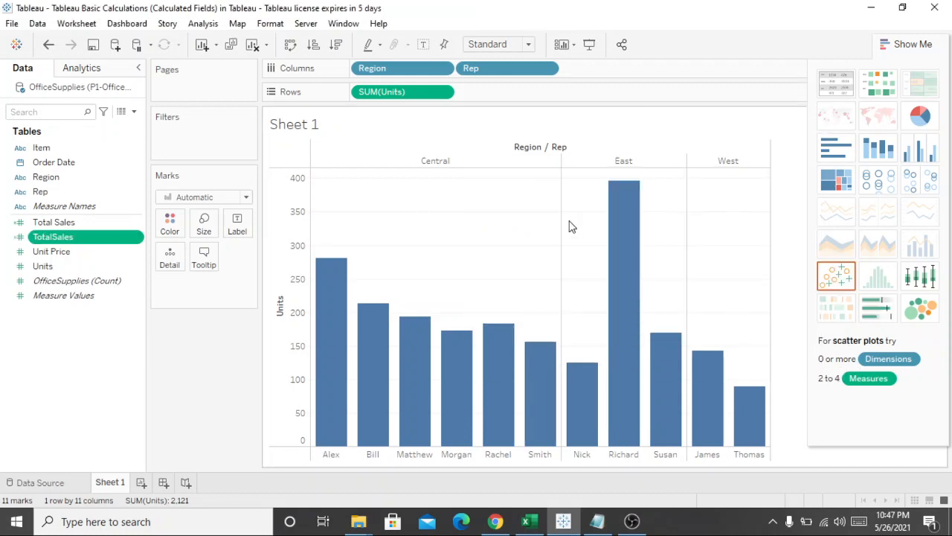
# Replace SUM(Units) on Rows with the new TotalSales field, keeping Region and Rep on Columns.
pyautogui.click(86, 238)
pyautogui.click(88, 335)
pyautogui.click(58, 239)
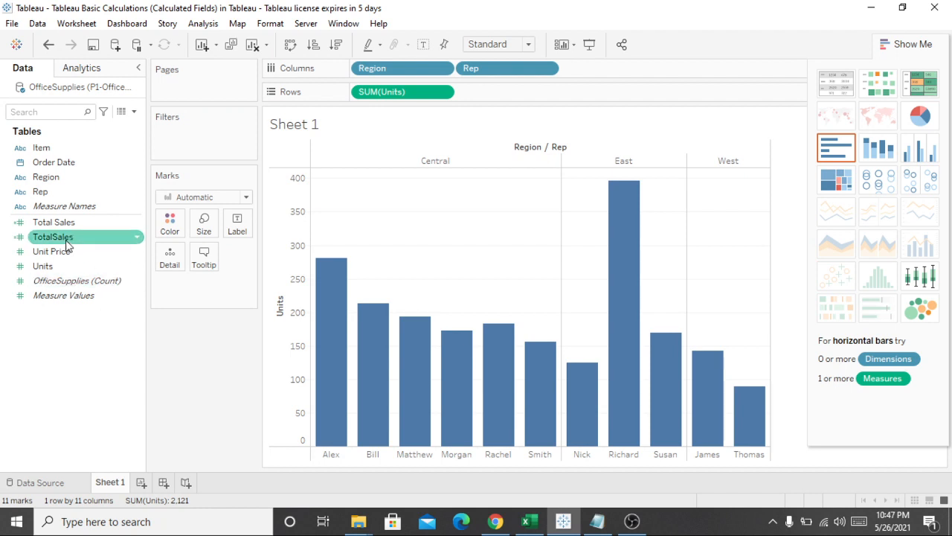
pyautogui.moveTo(59, 240); pyautogui.dragTo(385, 96)
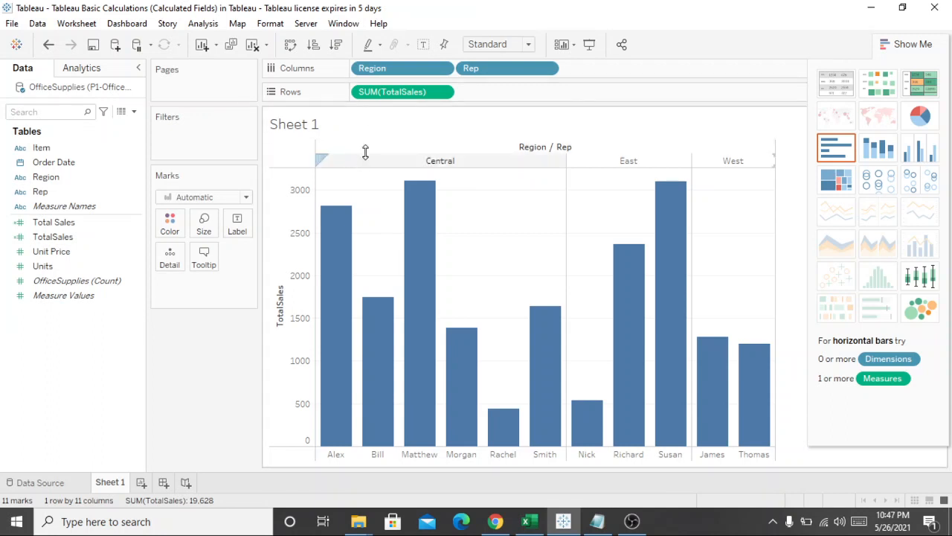
# Examine the TotalSales values of individual reps' bars across the Central, East and West regions.
pyautogui.moveTo(662, 186)
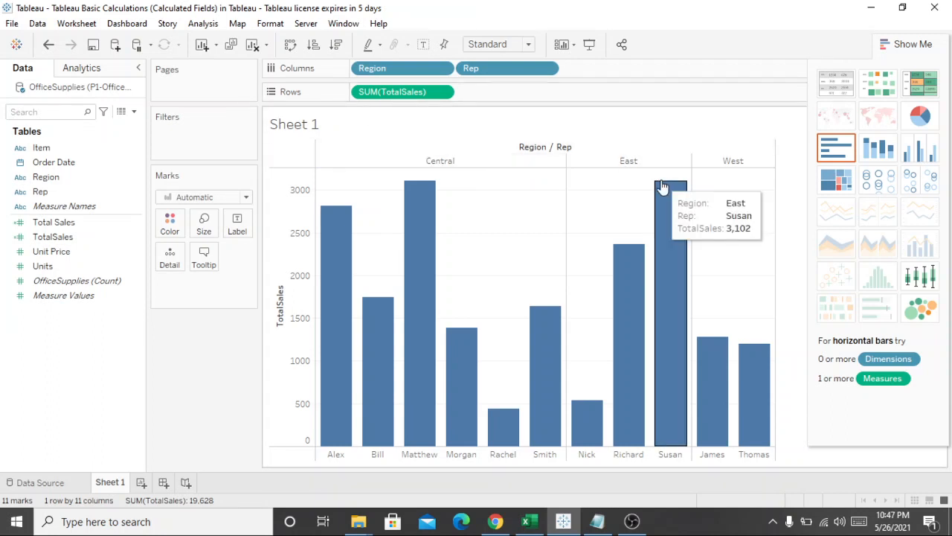
pyautogui.moveTo(427, 188)
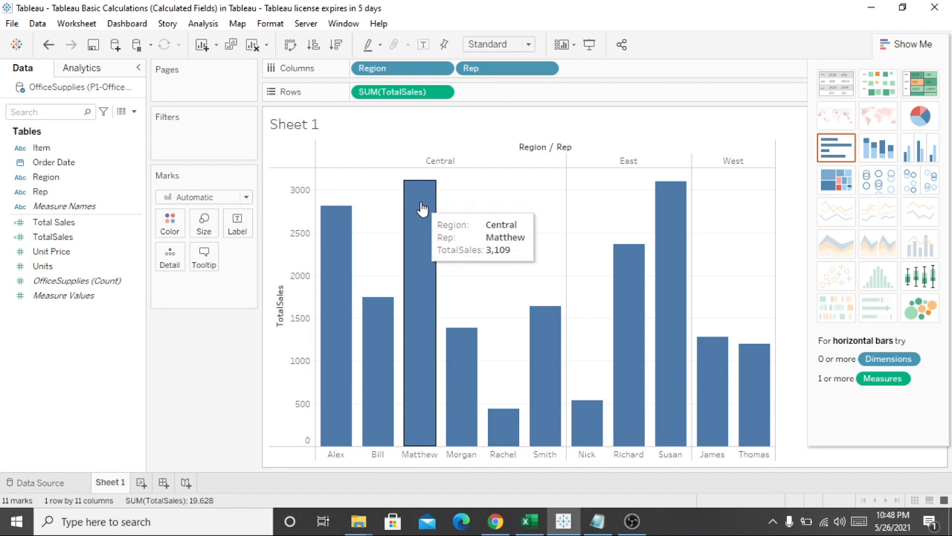
pyautogui.moveTo(336, 215)
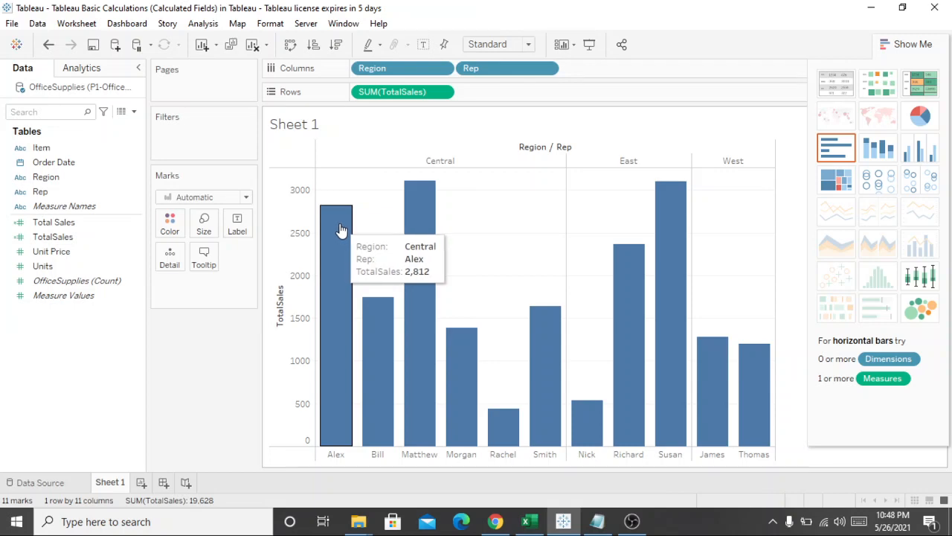
pyautogui.moveTo(391, 303)
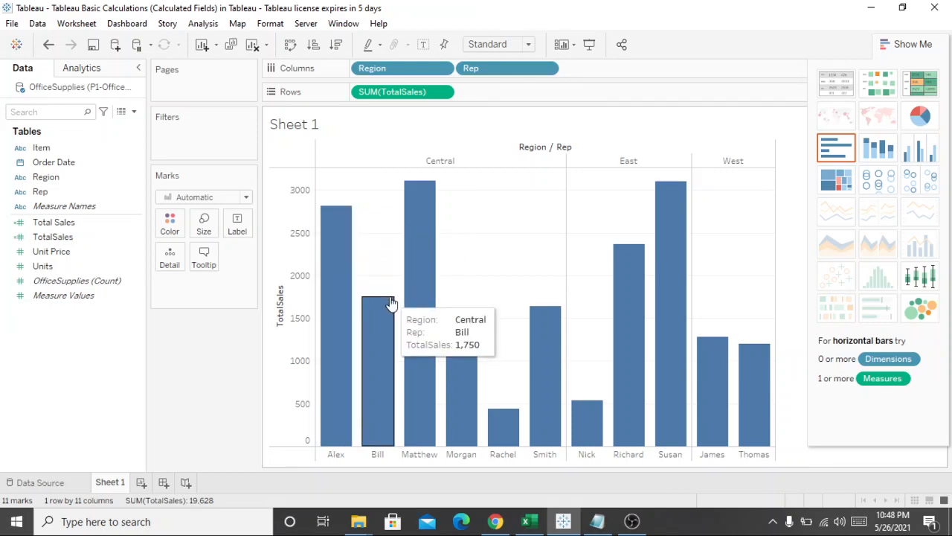
pyautogui.moveTo(424, 253)
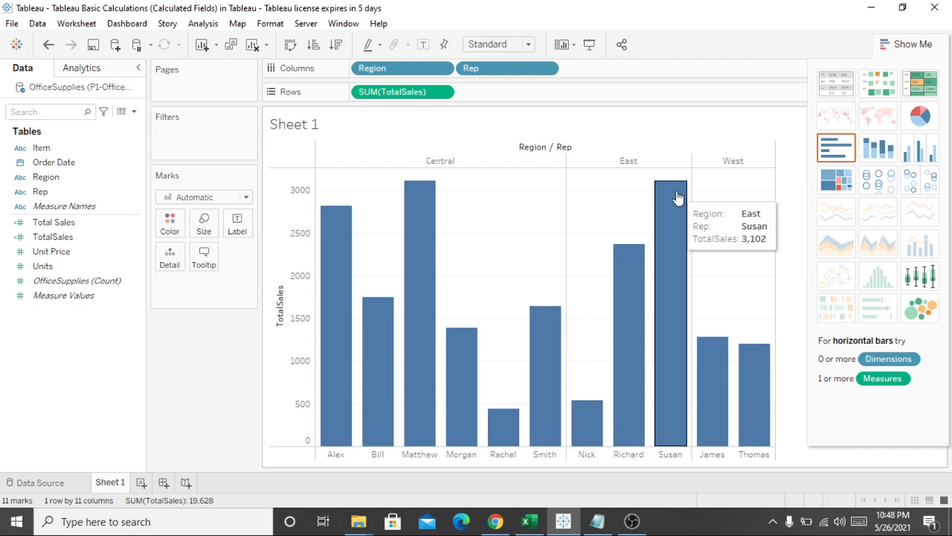
pyautogui.moveTo(639, 251)
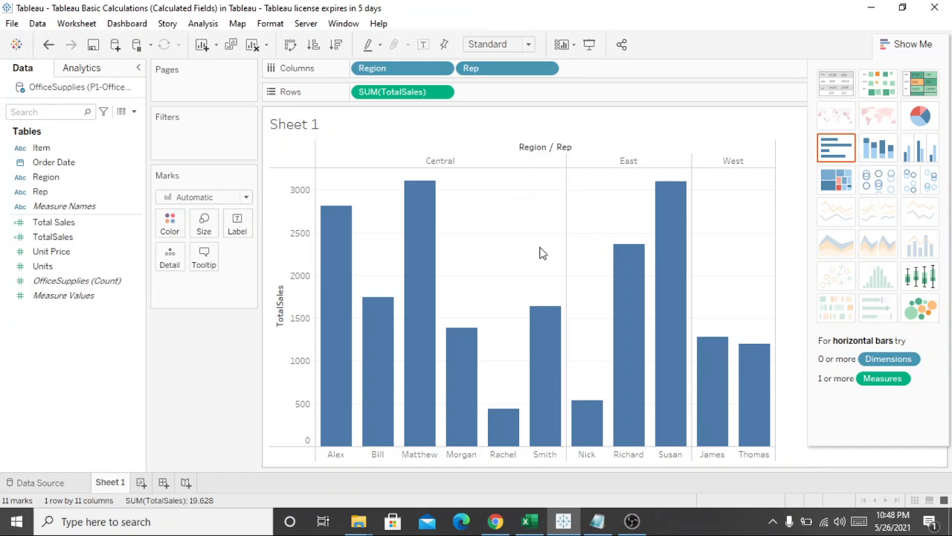
pyautogui.moveTo(665, 218)
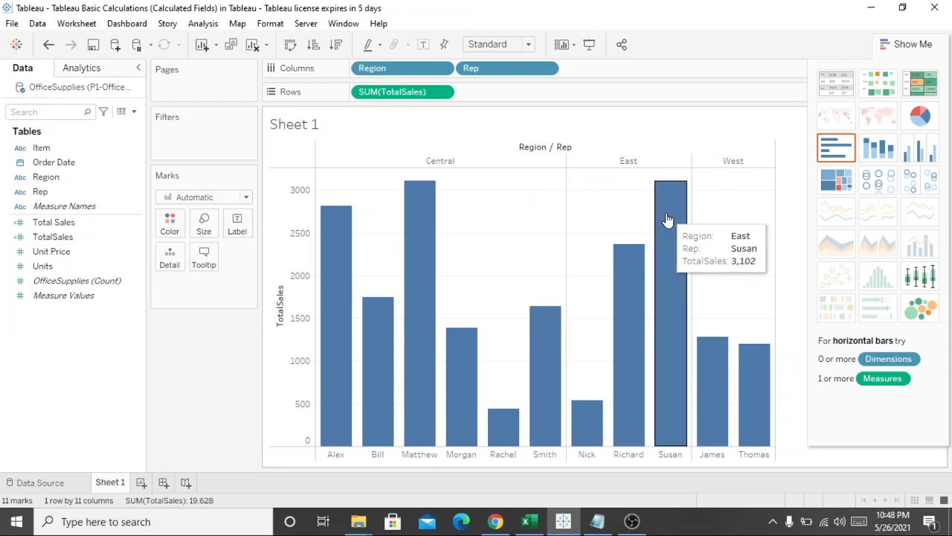
pyautogui.moveTo(713, 351)
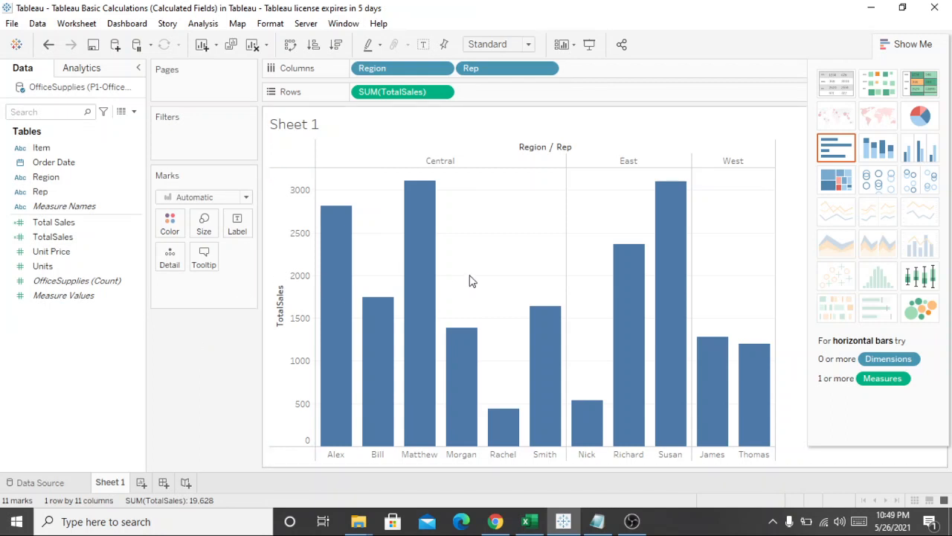
pyautogui.moveTo(427, 290)
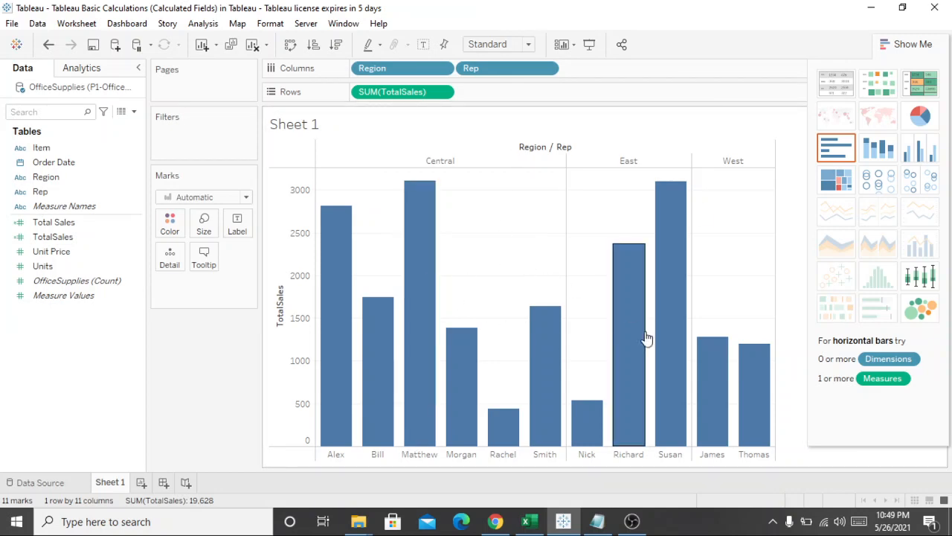
# Try the stacked bars and pie chart types for TotalSales, and settle on side-by-side bars.
pyautogui.click(886, 154)
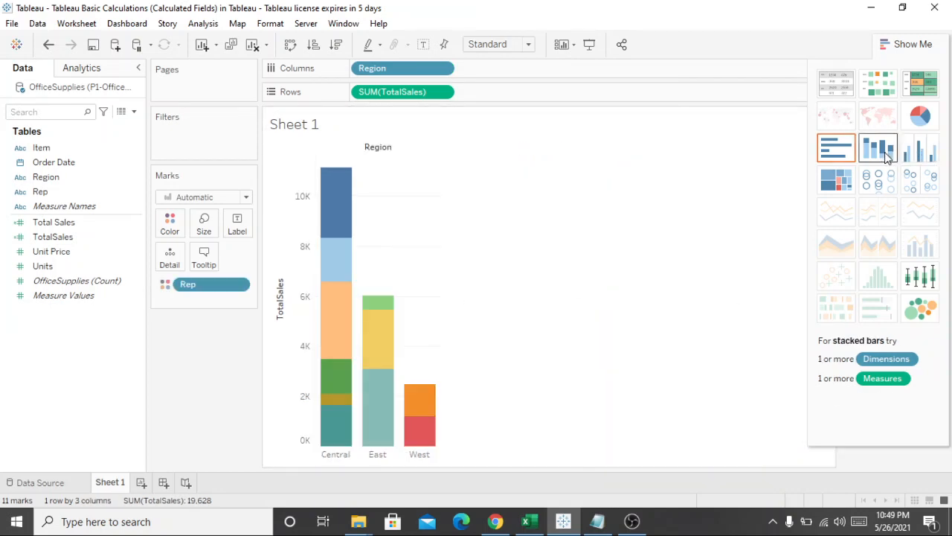
pyautogui.click(923, 119)
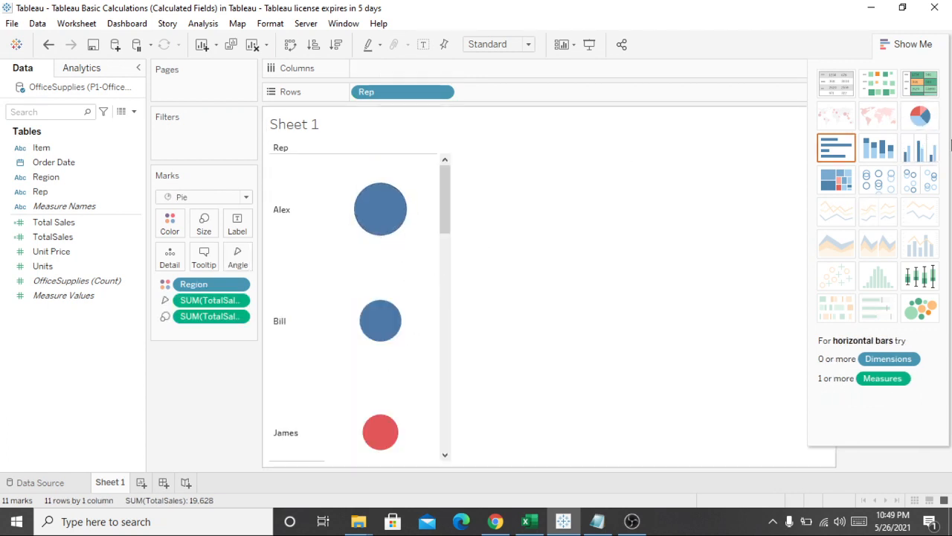
pyautogui.click(923, 151)
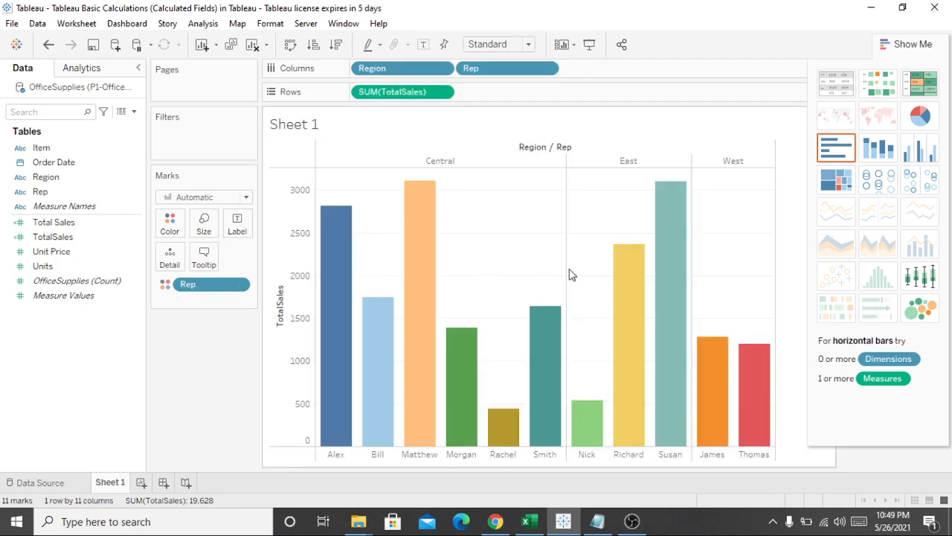